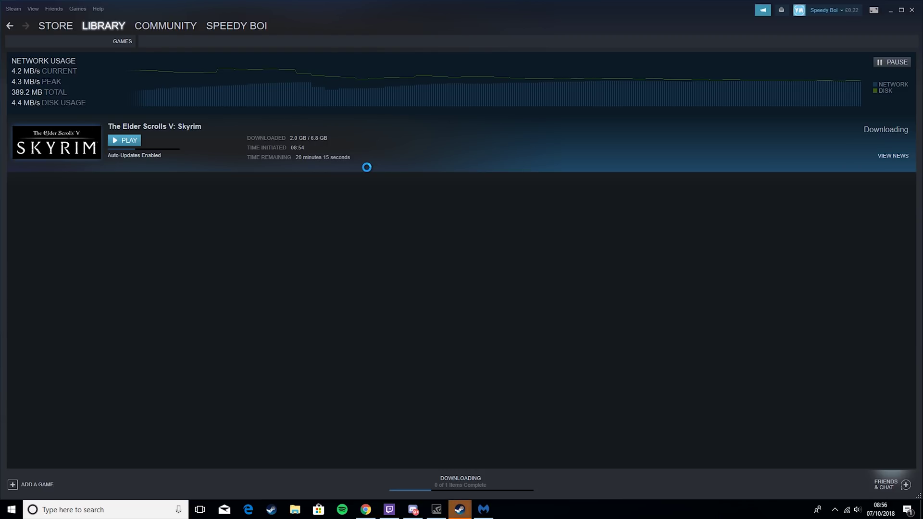
# Check that Steam's Downloads settings show UK - London as the download region, then bring up the Download Stats page.
pyautogui.click(13, 9)
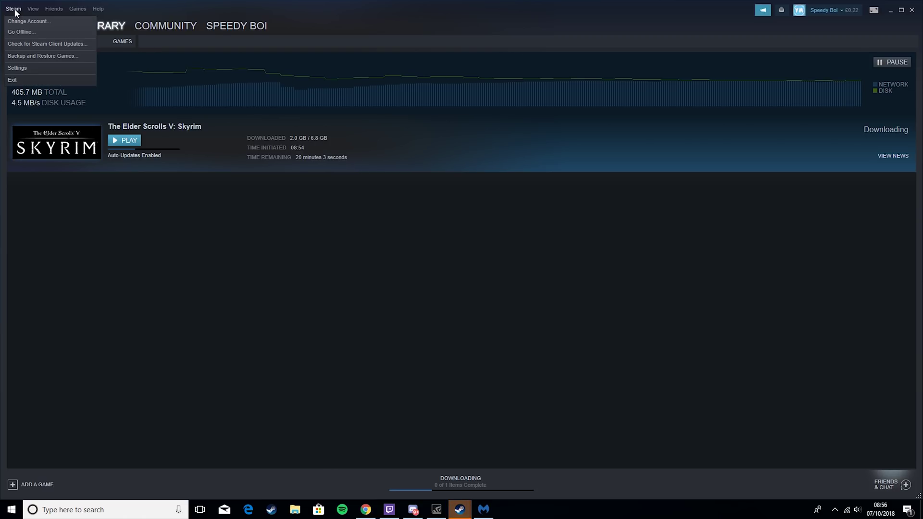
pyautogui.click(41, 69)
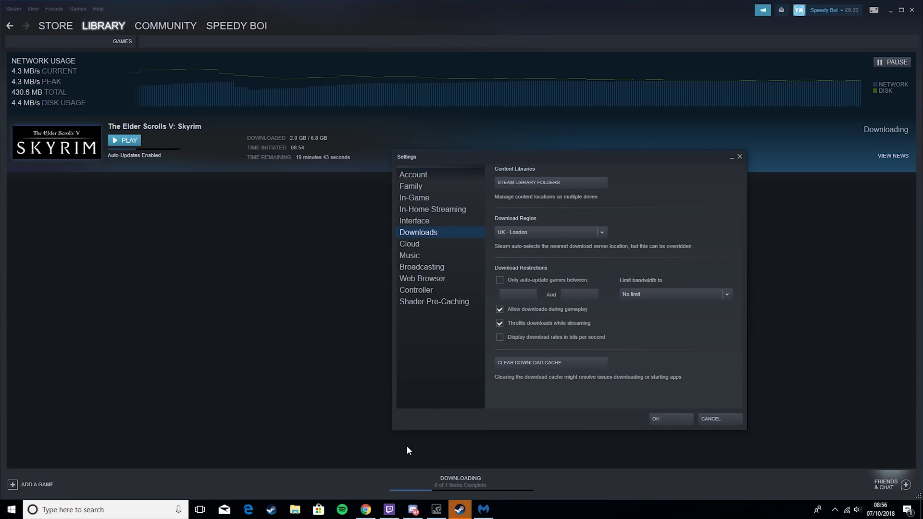
pyautogui.click(366, 508)
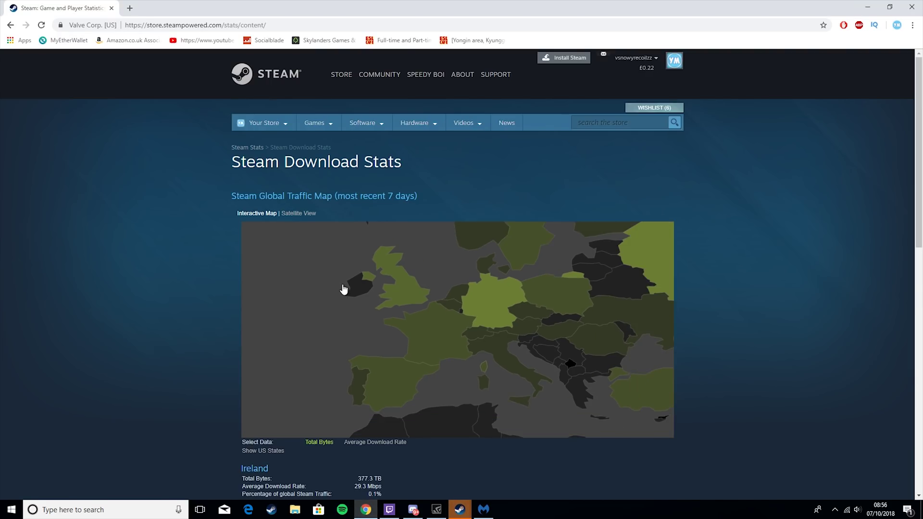
# Find the United Kingdom on the traffic map and read its stats: 8.4 PB, 31 Mbps, 3.1%.
pyautogui.scroll(-4, 343, 288)
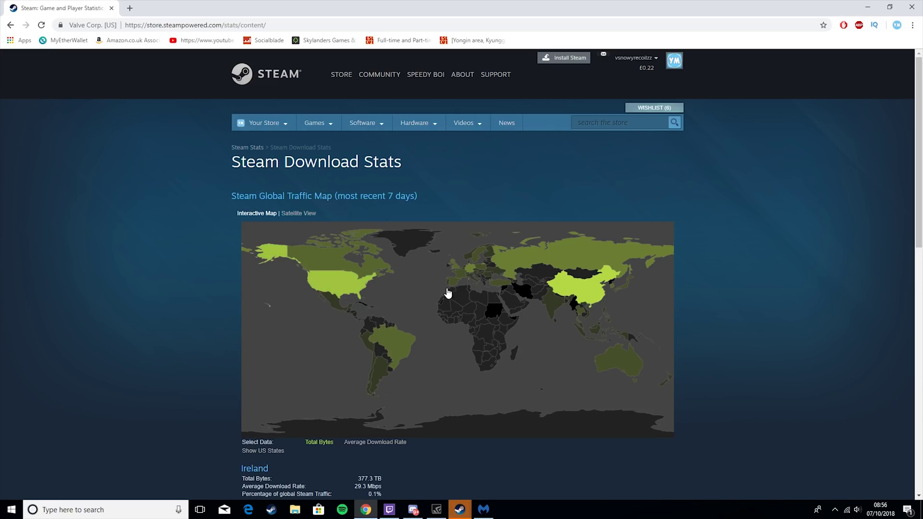
pyautogui.scroll(3, 448, 293)
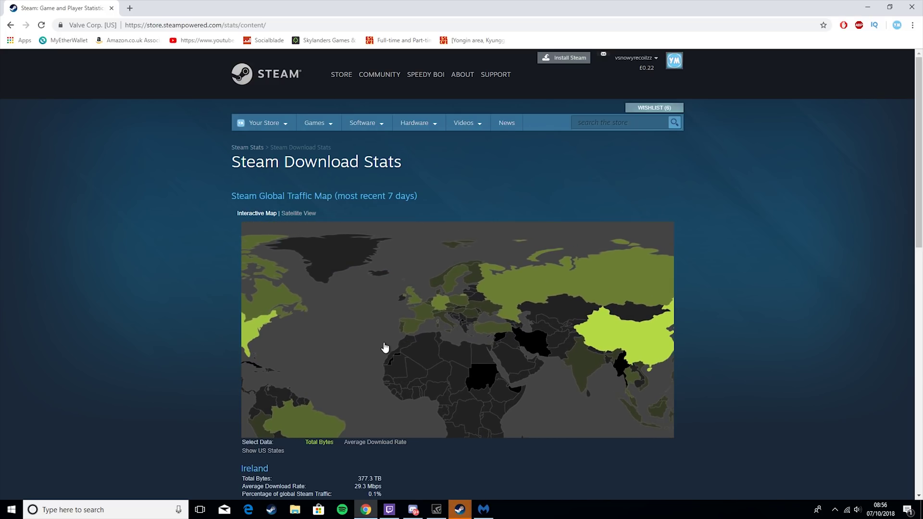
pyautogui.scroll(2, 391, 309)
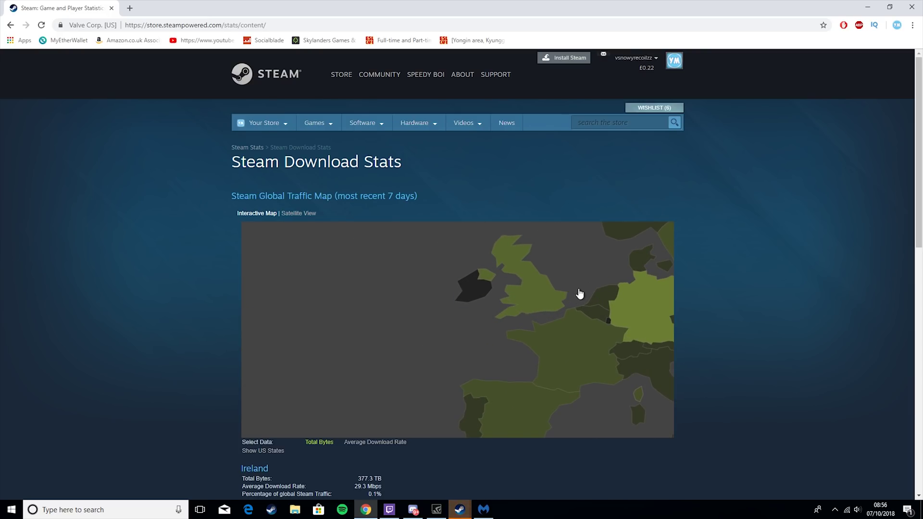
pyautogui.moveTo(580, 295); pyautogui.dragTo(494, 346)
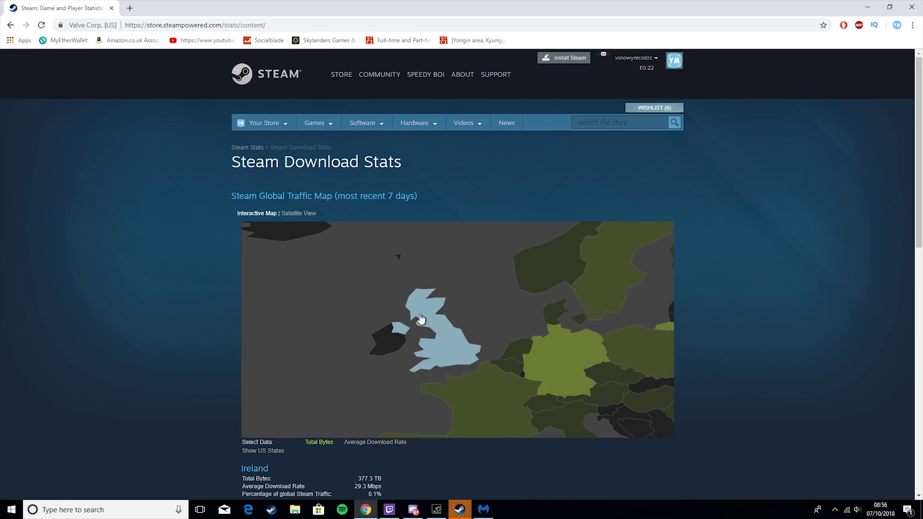
pyautogui.moveTo(429, 319)
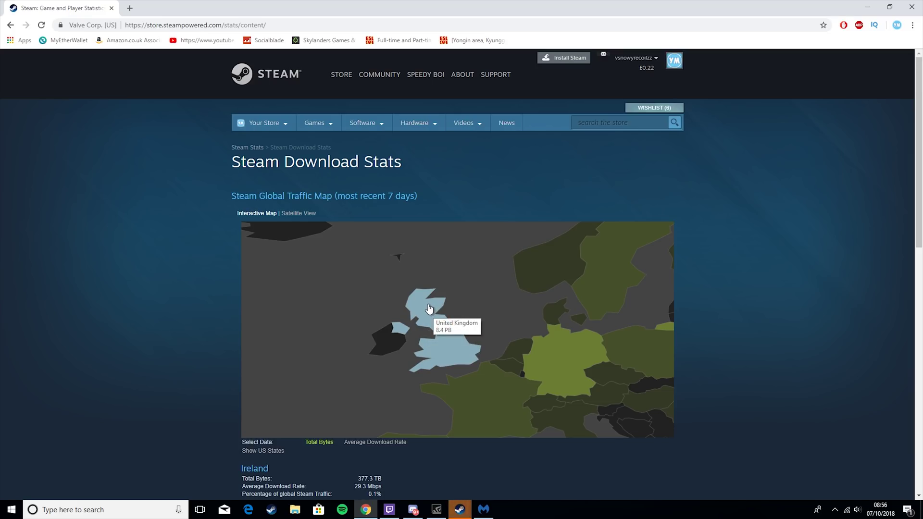
pyautogui.click(460, 509)
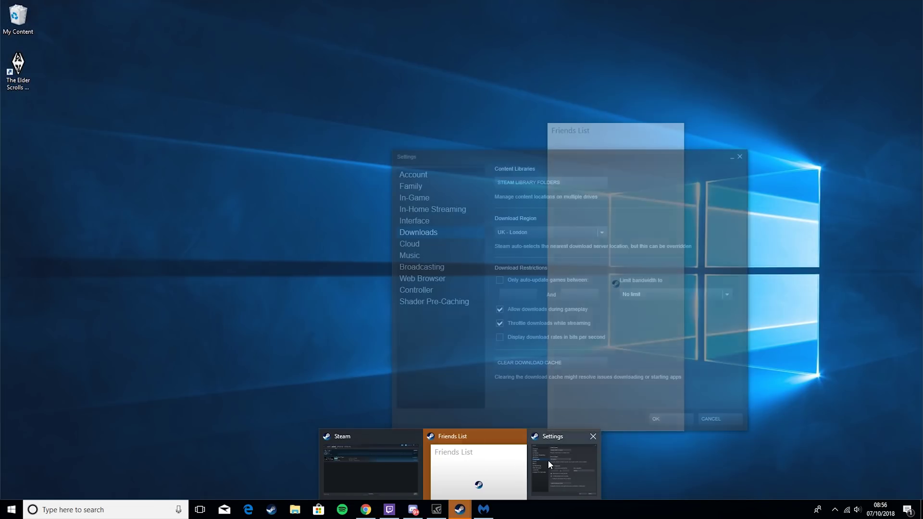
pyautogui.click(553, 461)
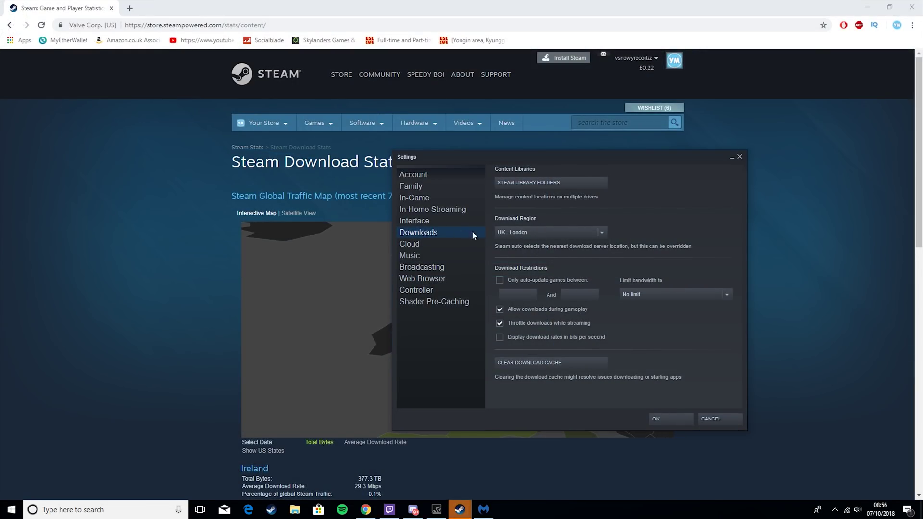
pyautogui.click(181, 272)
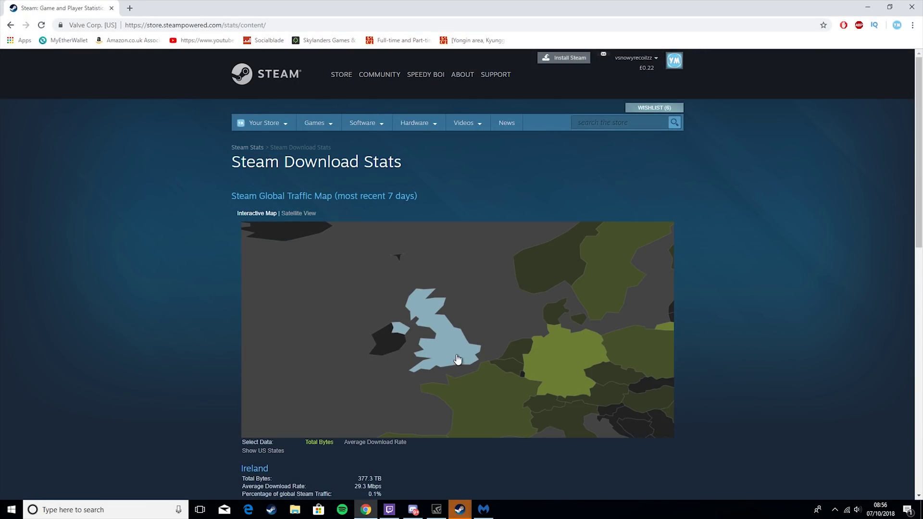
pyautogui.scroll(-2, 228, 378)
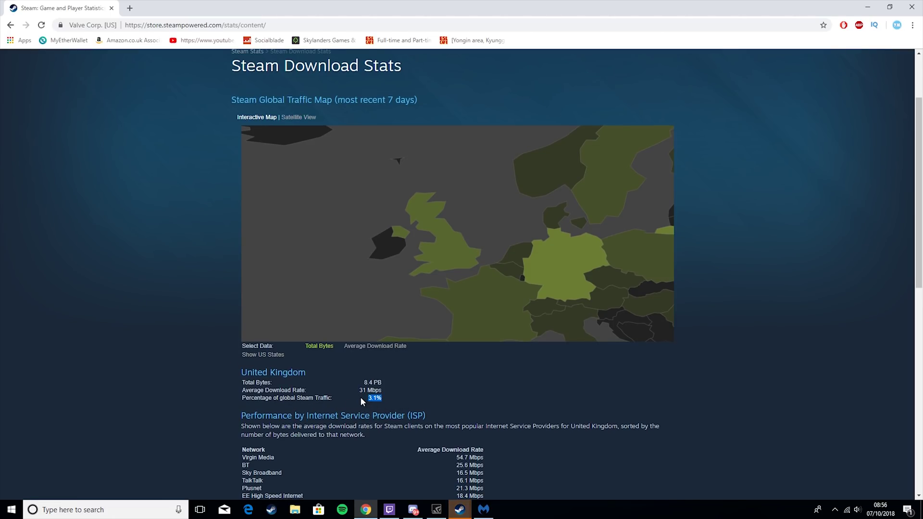
# Select Ireland on the map and note its 29.3 Mbps average and 0.1% global share.
pyautogui.click(210, 265)
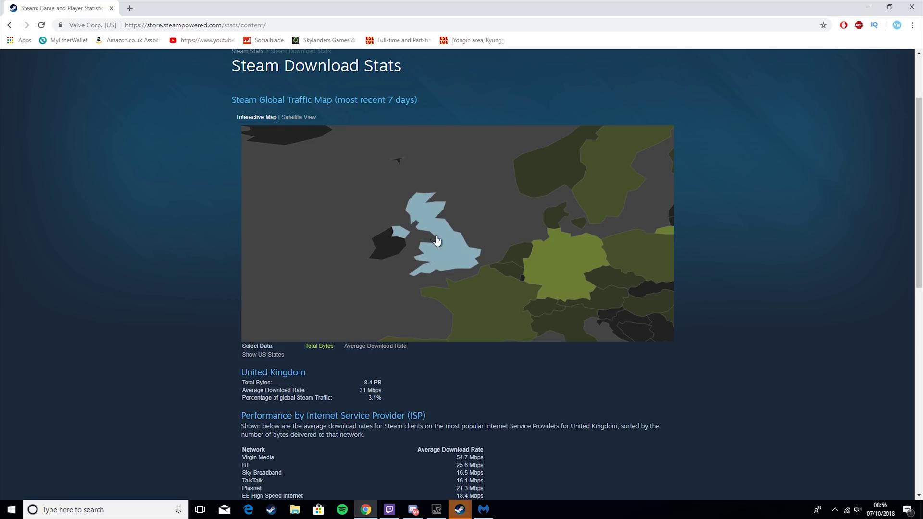
pyautogui.moveTo(432, 226)
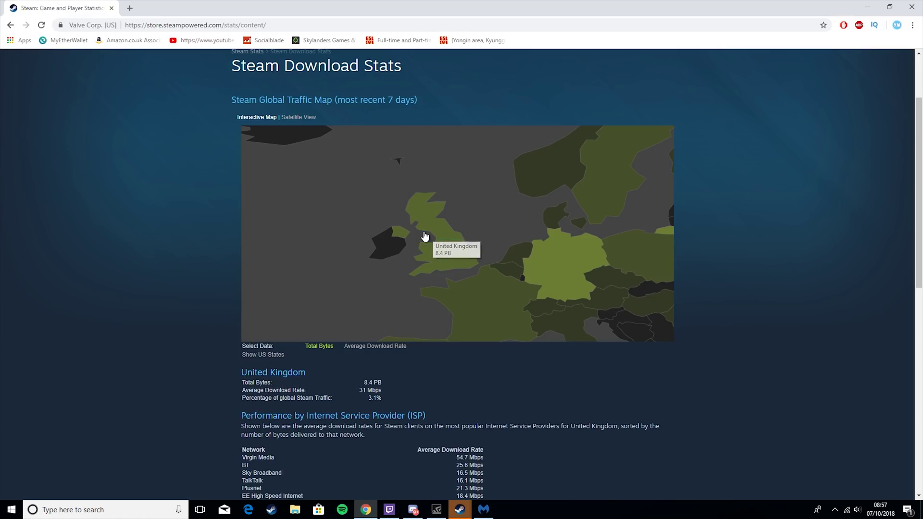
pyautogui.click(382, 247)
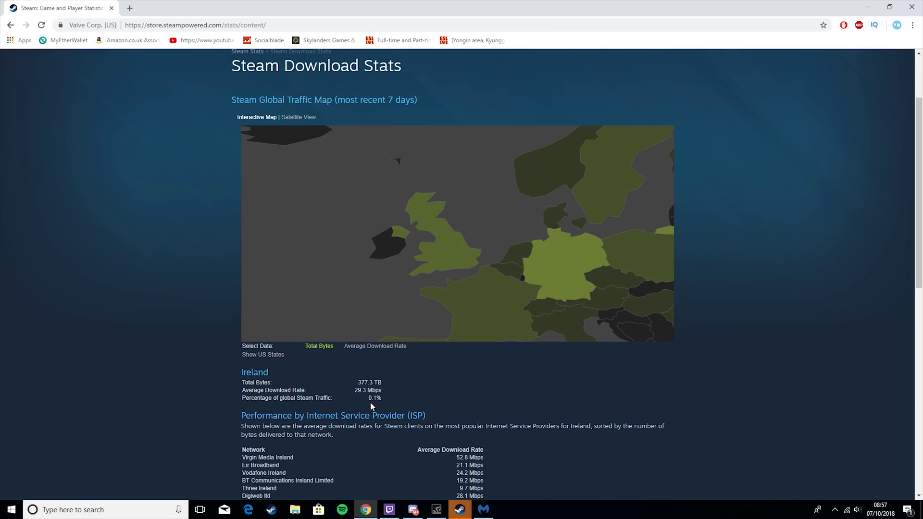
pyautogui.moveTo(369, 398); pyautogui.dragTo(381, 401)
pyautogui.scroll(-1, 527, 198)
# Compare Iran and Kazakhstan, whose stats show 504.5 TB, 16 Mbps and 0.2%.
pyautogui.moveTo(527, 198); pyautogui.dragTo(441, 154)
pyautogui.scroll(-2, 470, 243)
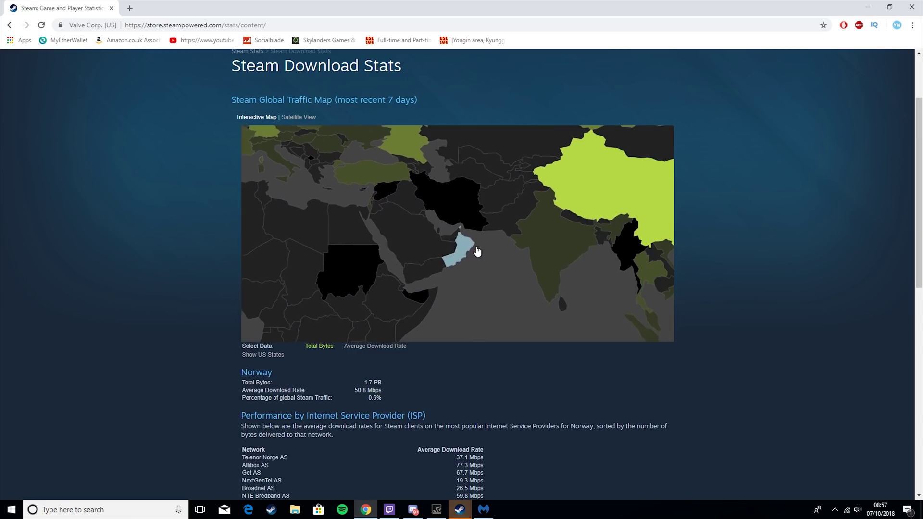
pyautogui.click(416, 245)
pyautogui.moveTo(476, 336); pyautogui.dragTo(370, 301)
pyautogui.click(454, 187)
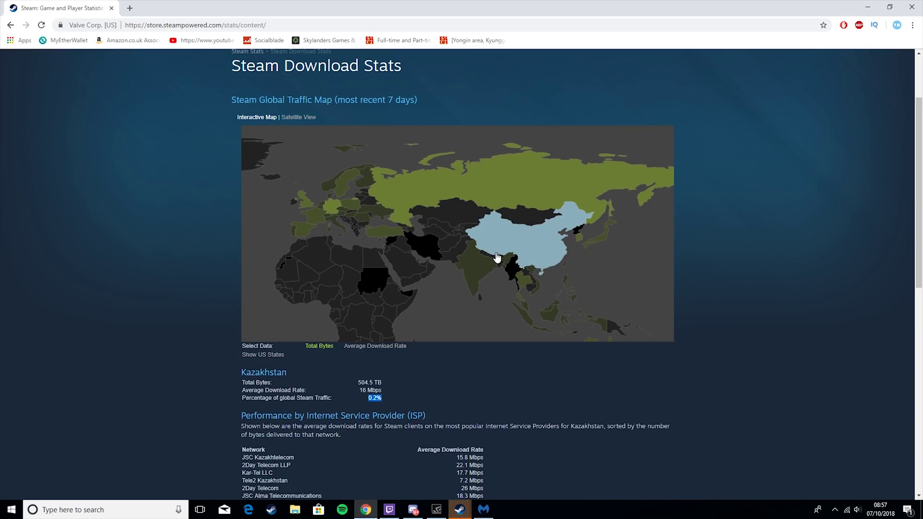
pyautogui.moveTo(359, 233); pyautogui.dragTo(556, 237)
pyautogui.doubleClick(392, 241)
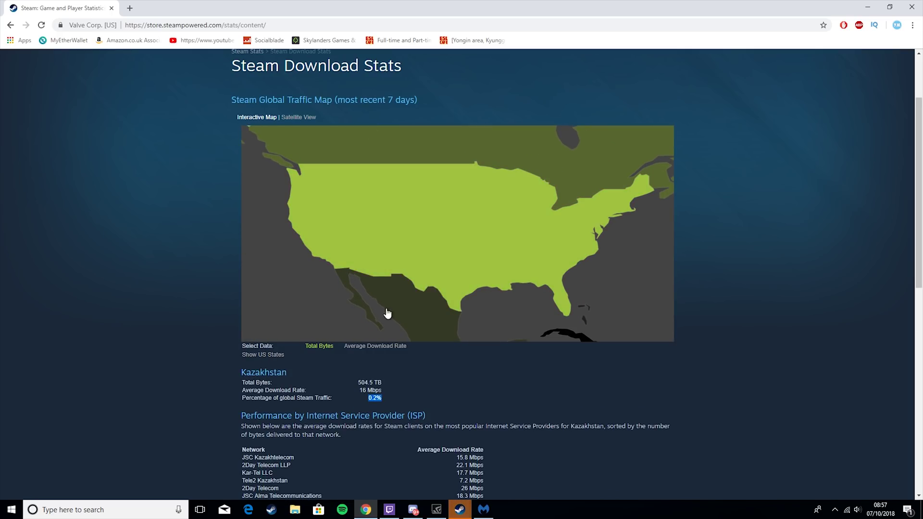
# Switch the map to individual US states and view Kansas and Missouri stats.
pyautogui.click(265, 355)
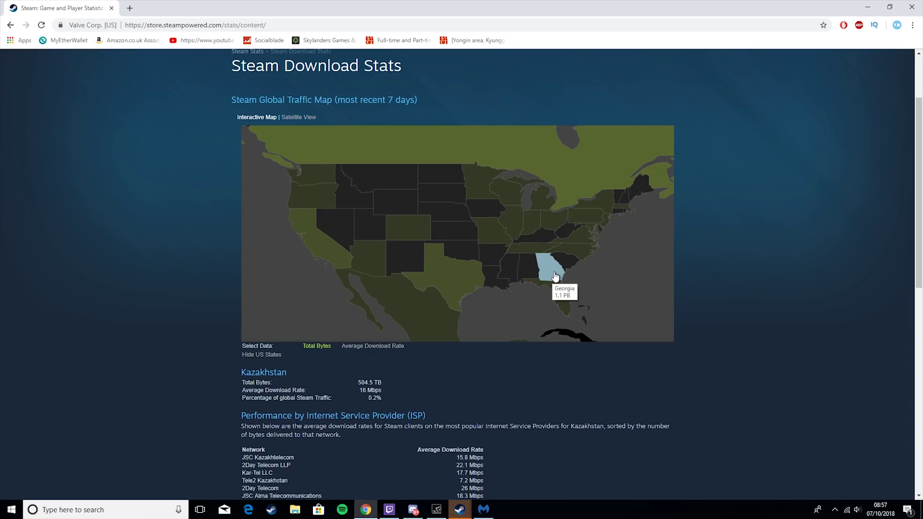
pyautogui.scroll(2, 543, 269)
pyautogui.scroll(1, 465, 258)
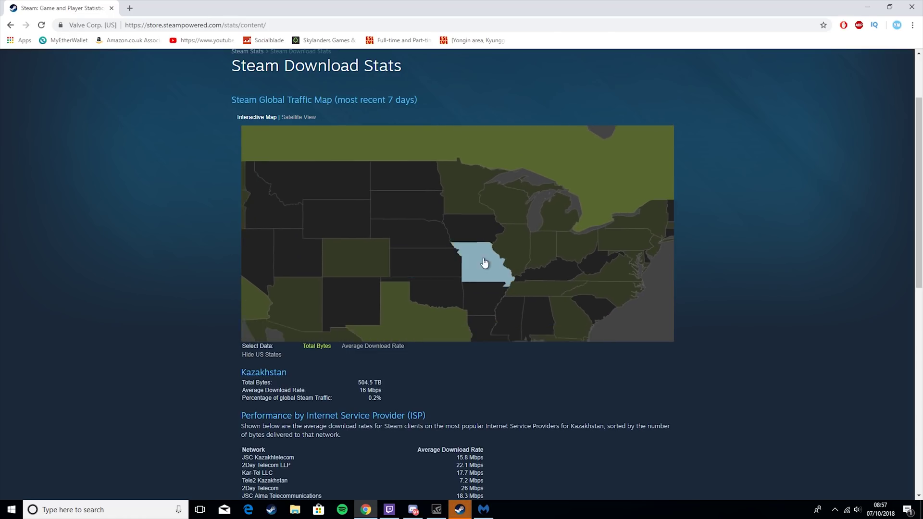
pyautogui.click(472, 243)
pyautogui.click(531, 241)
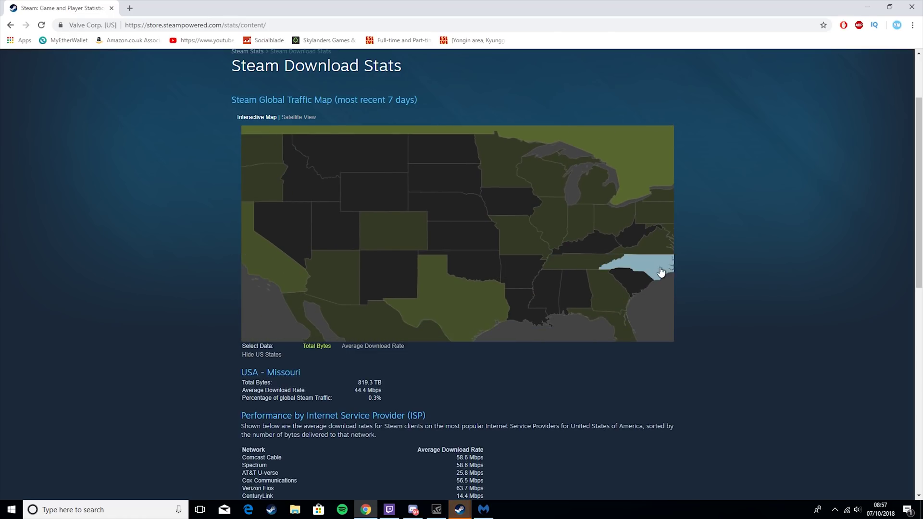
# View Florida, Alabama, Mississippi and finally South Carolina stats: 467 TB, 40.4 Mbps.
pyautogui.moveTo(658, 268); pyautogui.dragTo(421, 250)
pyautogui.click(445, 285)
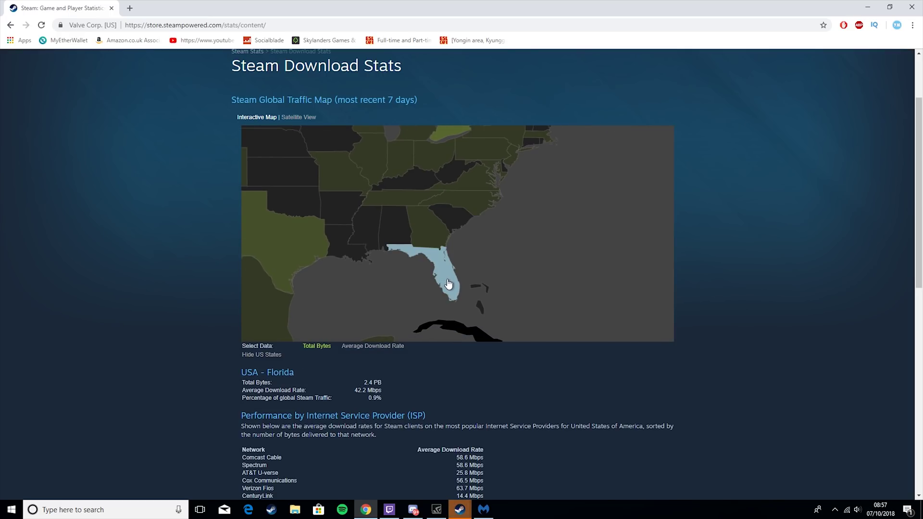
pyautogui.moveTo(495, 293); pyautogui.dragTo(559, 301)
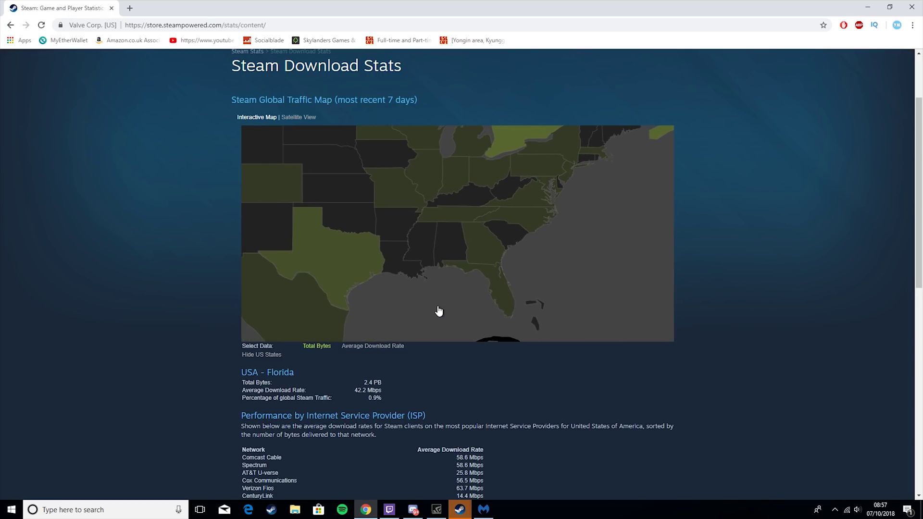
pyautogui.click(459, 258)
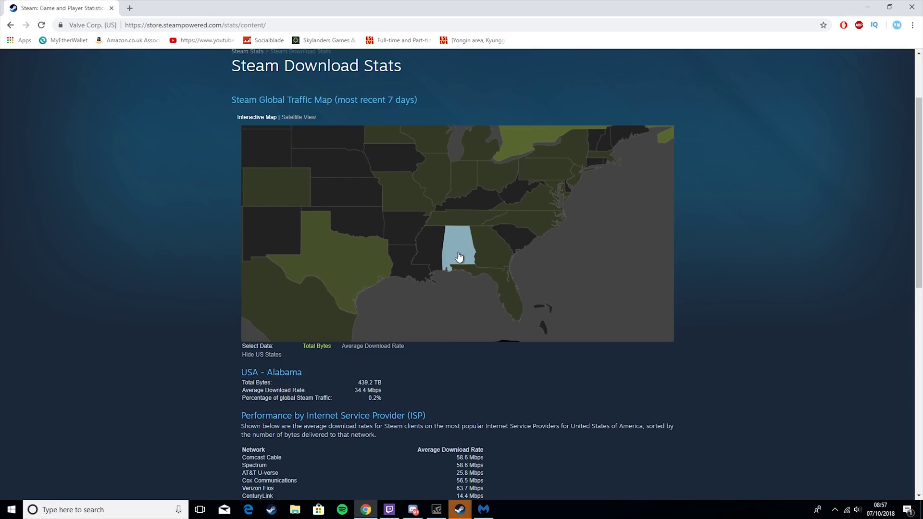
pyautogui.click(434, 266)
pyautogui.click(528, 243)
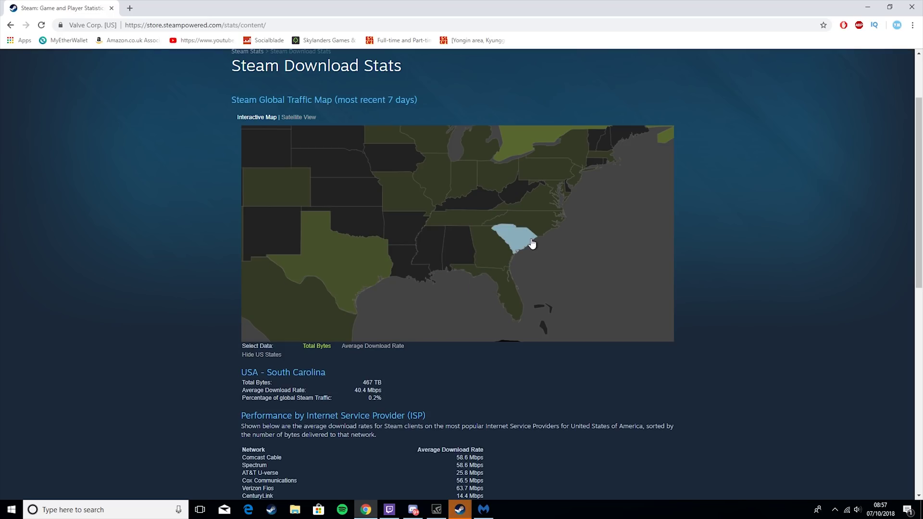
pyautogui.moveTo(575, 271); pyautogui.dragTo(582, 298)
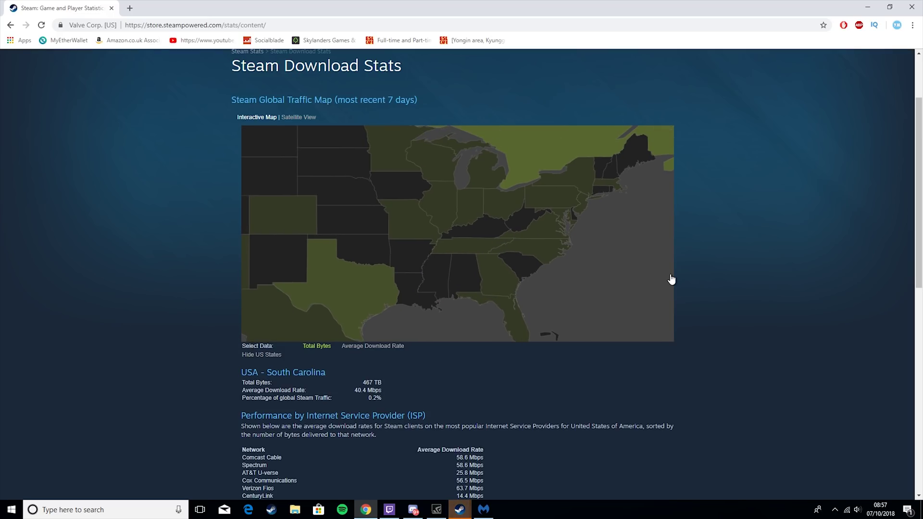
pyautogui.moveTo(671, 278); pyautogui.dragTo(511, 297)
pyautogui.moveTo(339, 264)
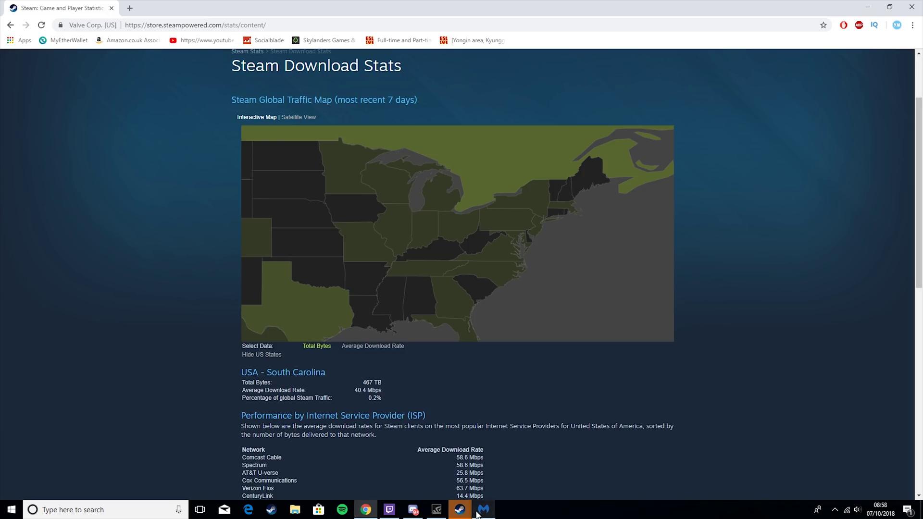
# Set the Steam download region to Ireland, disable gameplay downloads and streaming throttling, and apply.
pyautogui.click(459, 509)
pyautogui.click(570, 466)
pyautogui.click(529, 232)
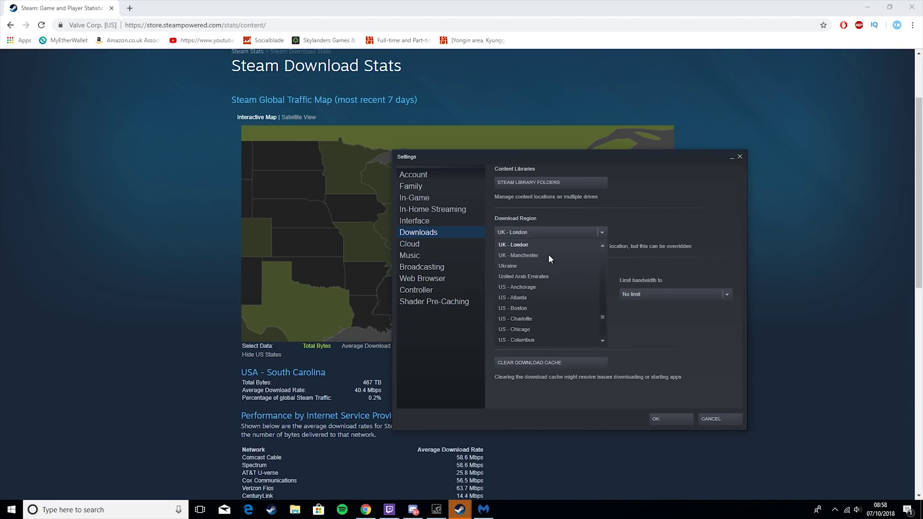
pyautogui.scroll(10, 553, 265)
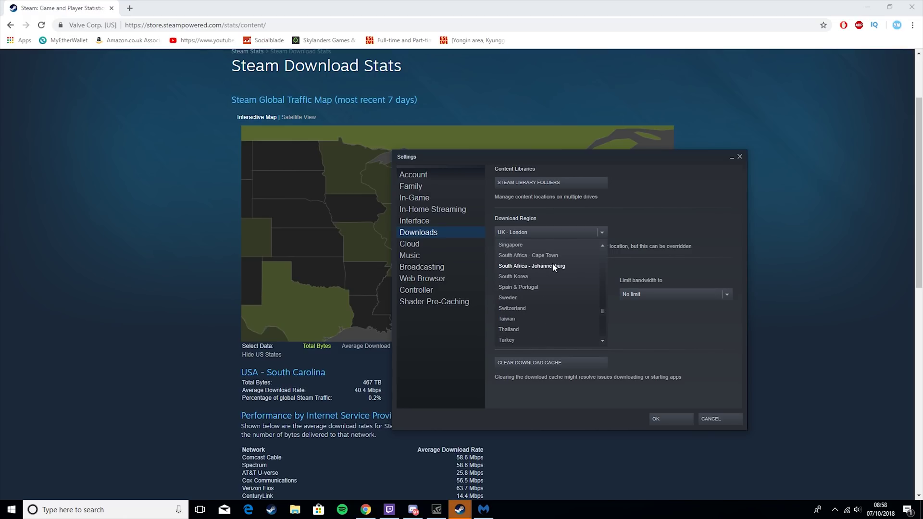
pyautogui.scroll(3, 552, 263)
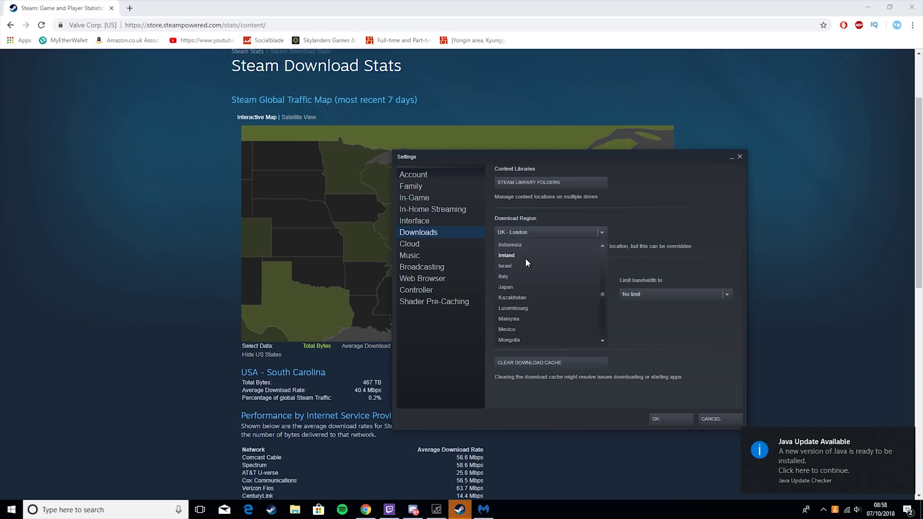
pyautogui.click(525, 257)
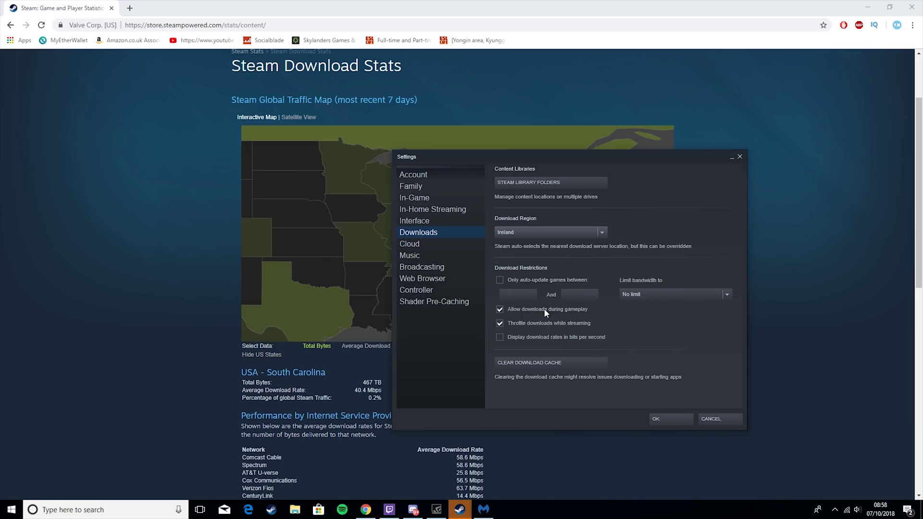
pyautogui.click(500, 310)
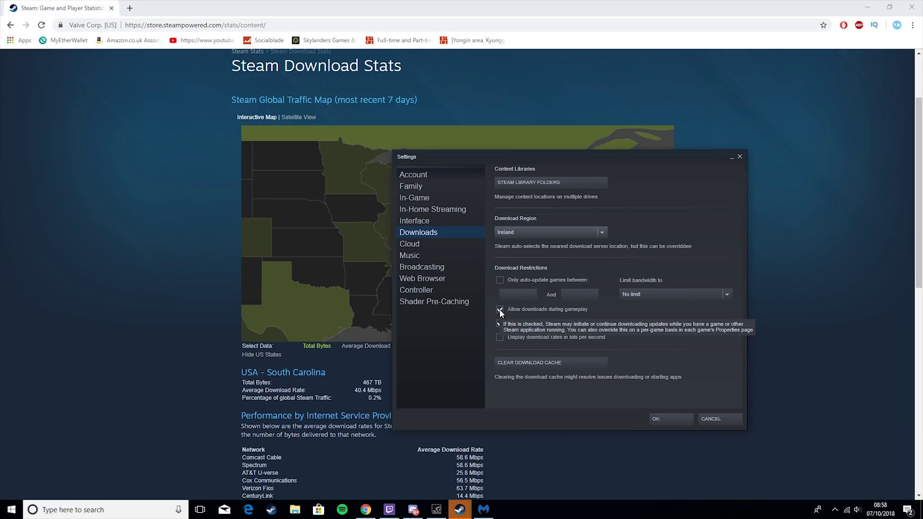
pyautogui.click(500, 324)
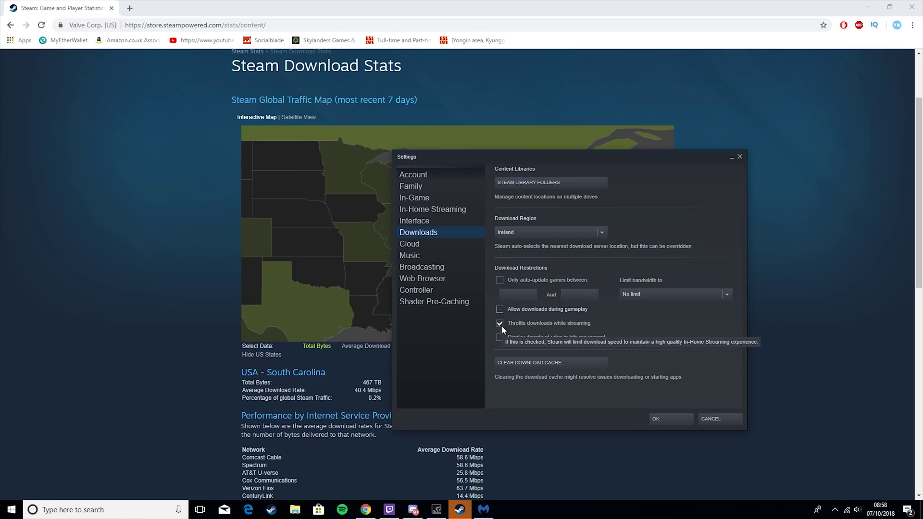
pyautogui.click(680, 420)
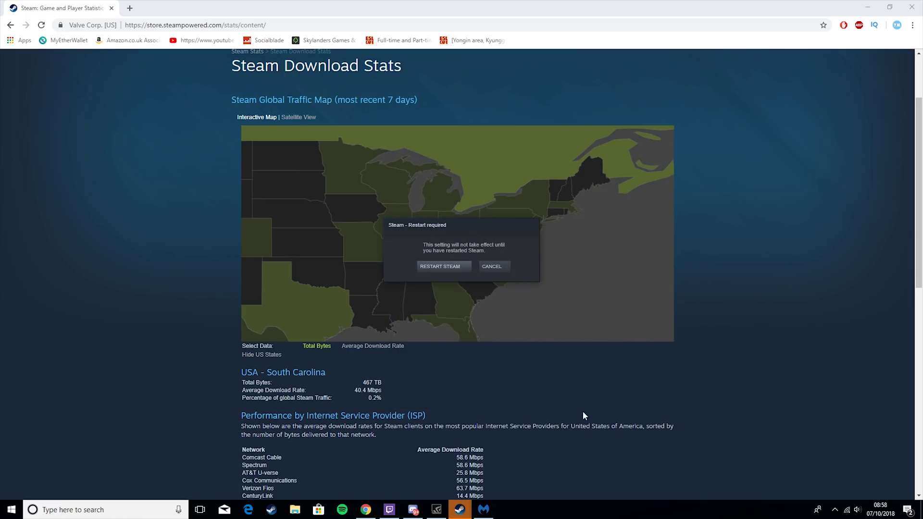
# Restart Steam and confirm Skyrim is downloading again, 2.6 GB of 6.8 GB.
pyautogui.click(457, 263)
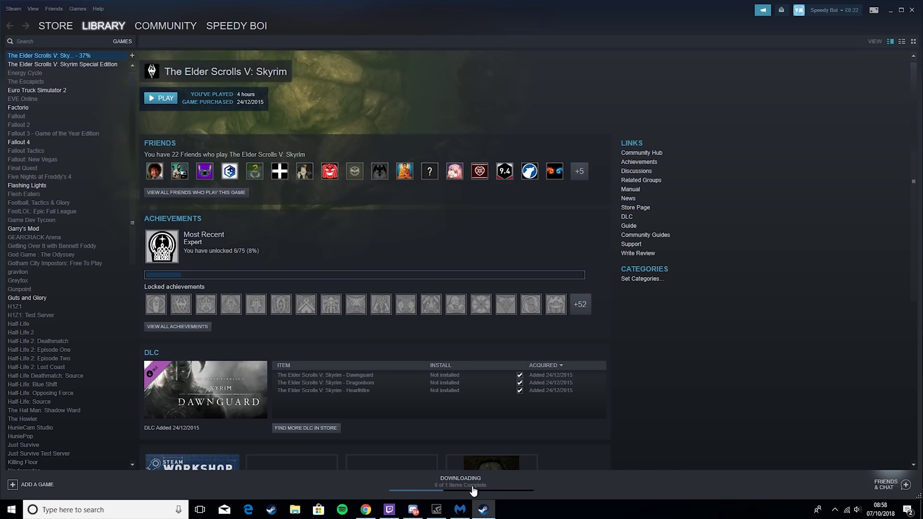
pyautogui.click(460, 480)
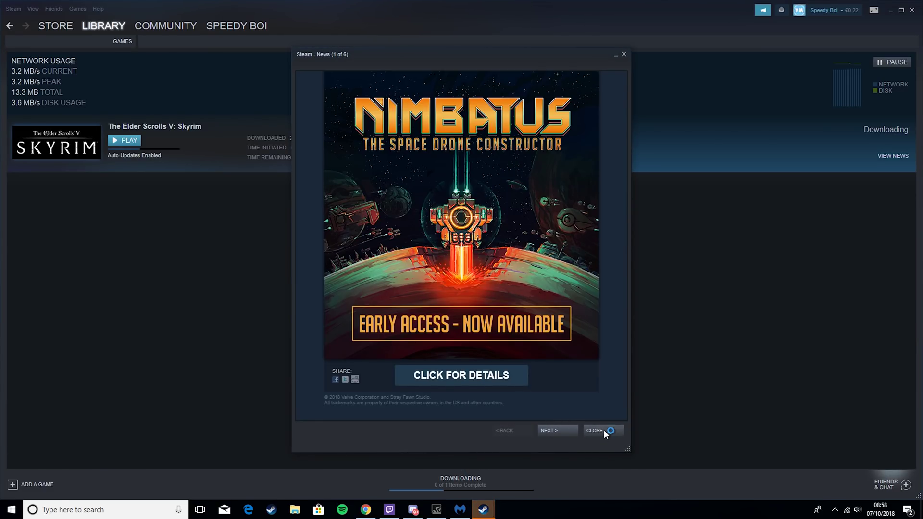
pyautogui.click(604, 431)
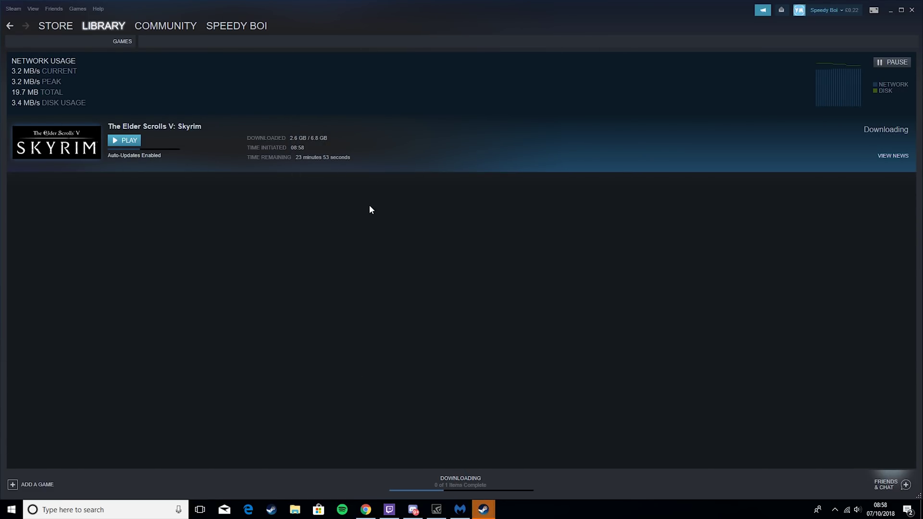